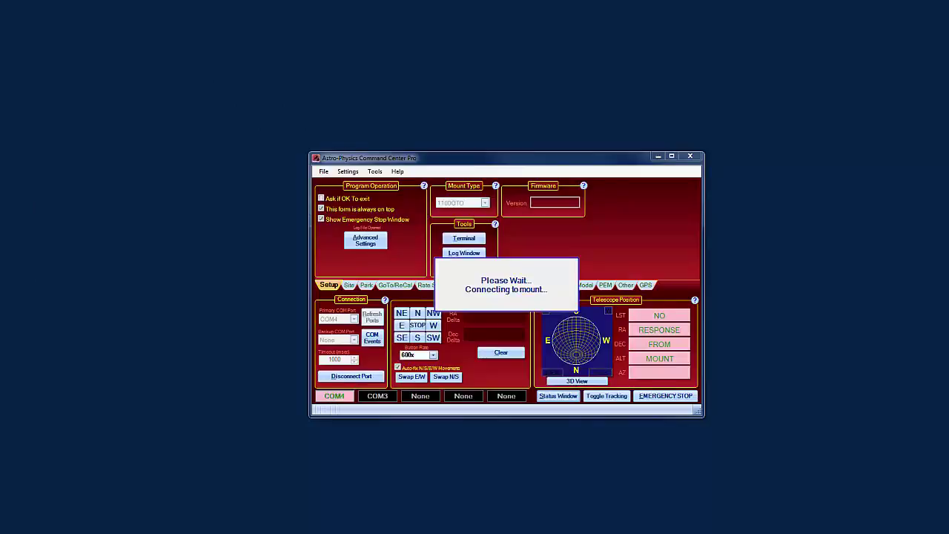
Dismiss the 'No response from mount' message and return to the main Setup page
{"action": "left_click", "coordinate": [510, 293]}
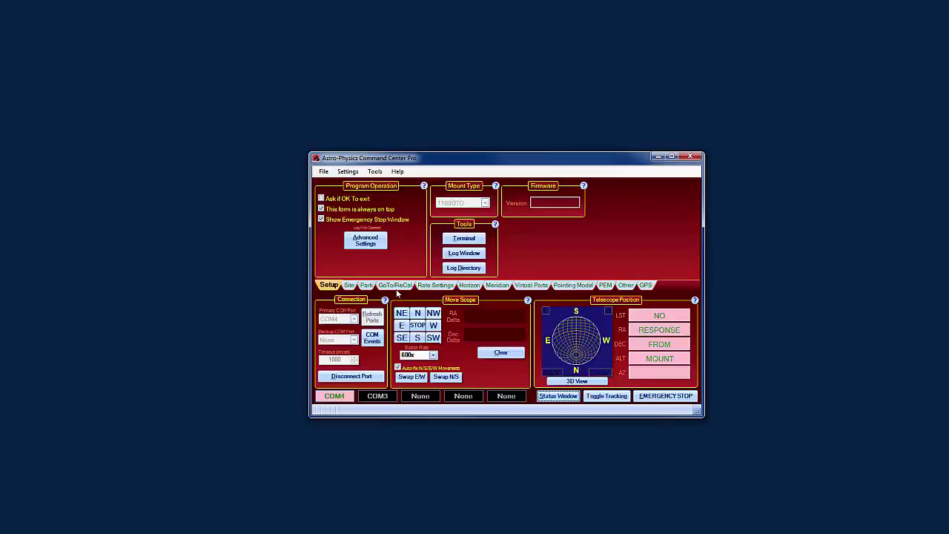
{"action": "left_click", "coordinate": [358, 243]}
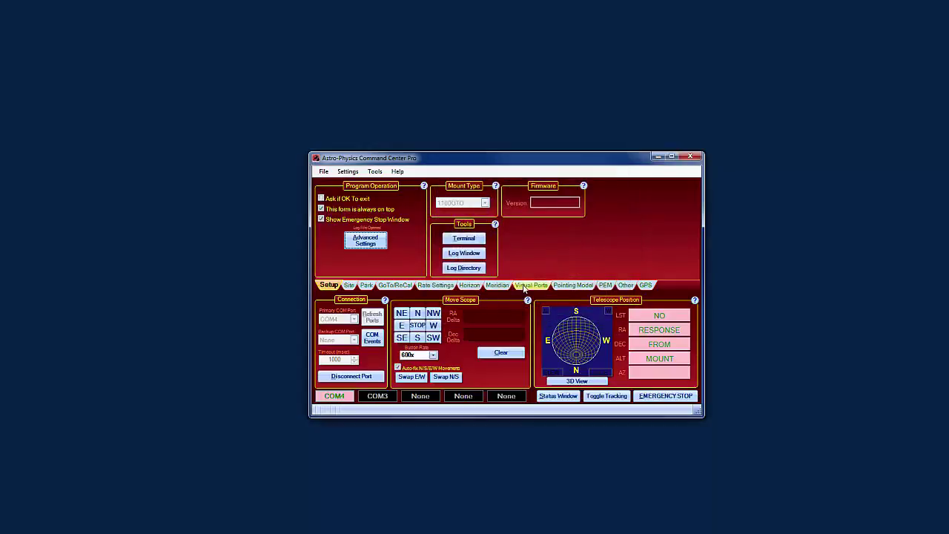
Change the first virtual port from COM3 to None and close Command Center to apply it
{"action": "left_click", "coordinate": [524, 286]}
{"action": "left_click", "coordinate": [388, 207]}
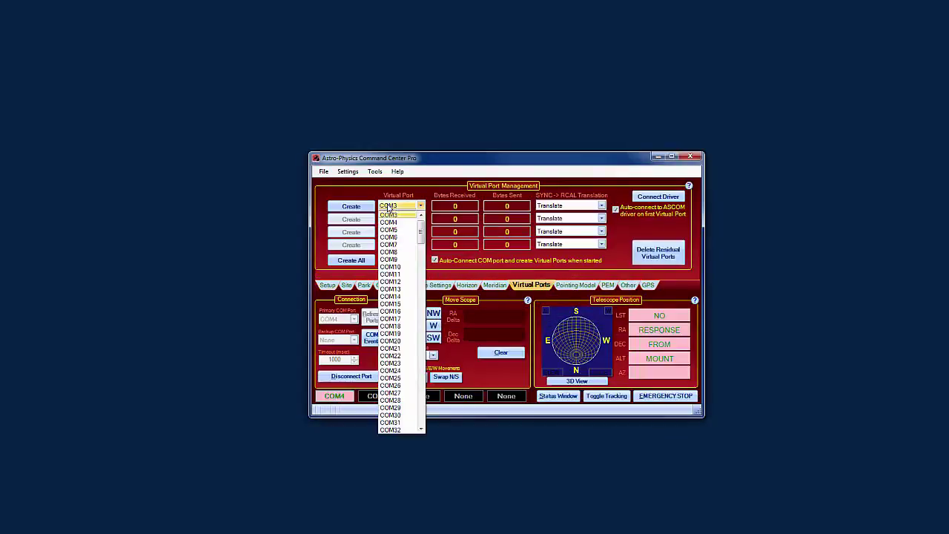
{"action": "scroll", "coordinate": [393, 215], "scroll_direction": "up", "scroll_amount": 1}
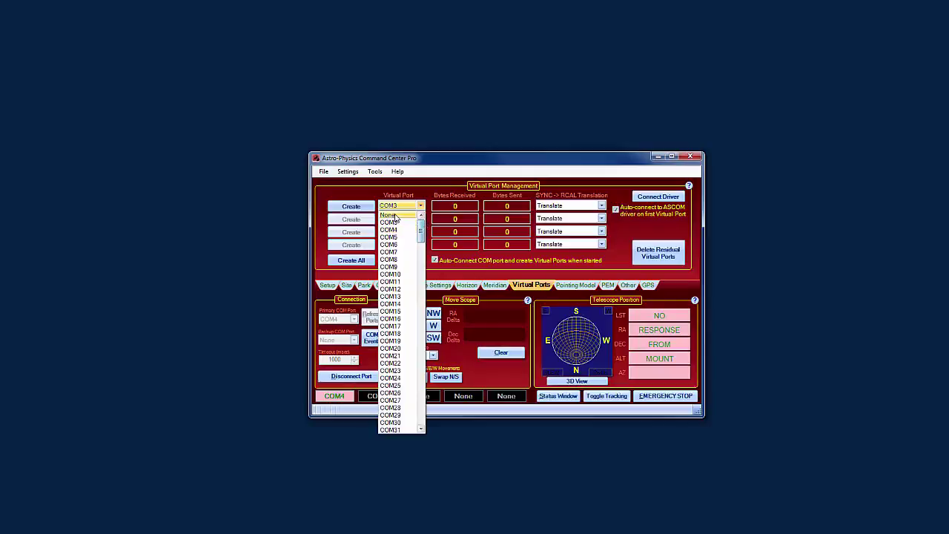
{"action": "left_click", "coordinate": [395, 216]}
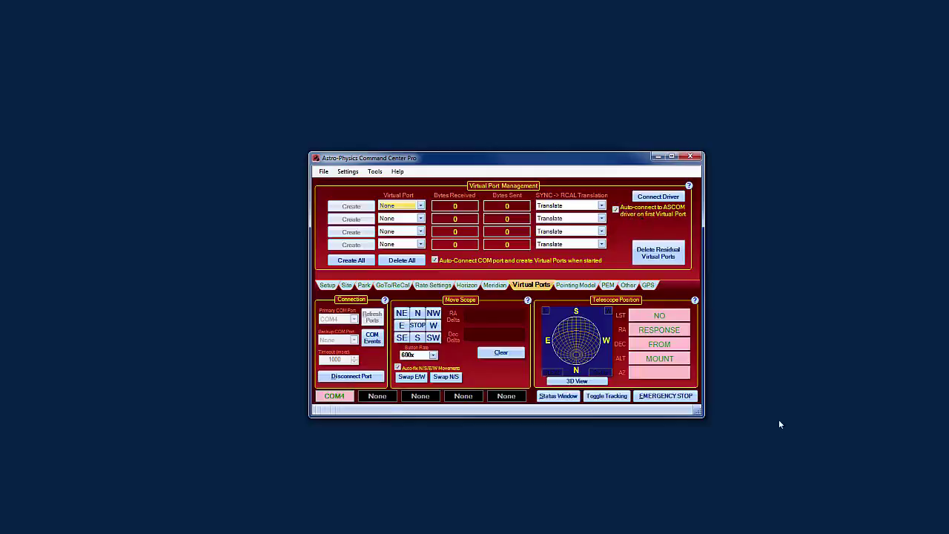
{"action": "left_click", "coordinate": [690, 158]}
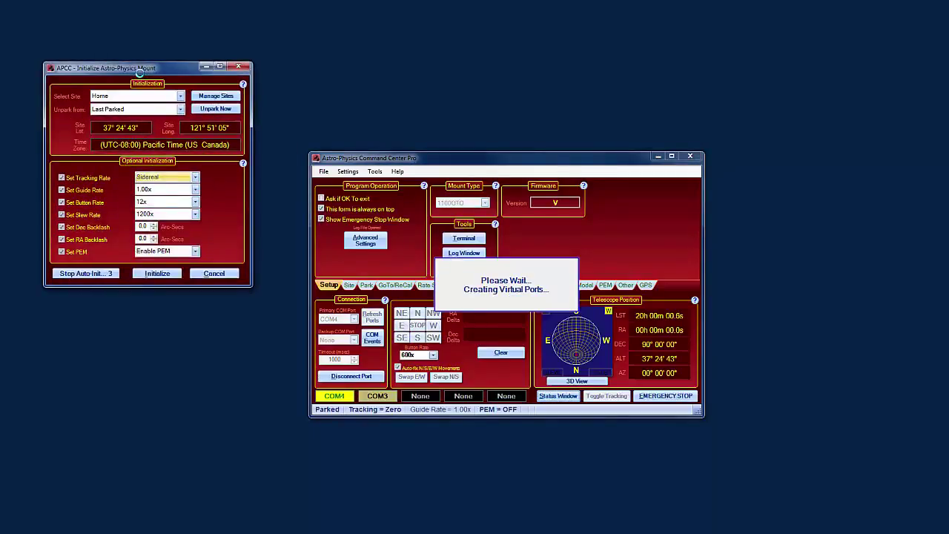
Move the mount initialization and AP V2 ASCOM driver windows beside Command Center
{"action": "left_click_drag", "start_coordinate": [141, 72], "coordinate": [322, 138]}
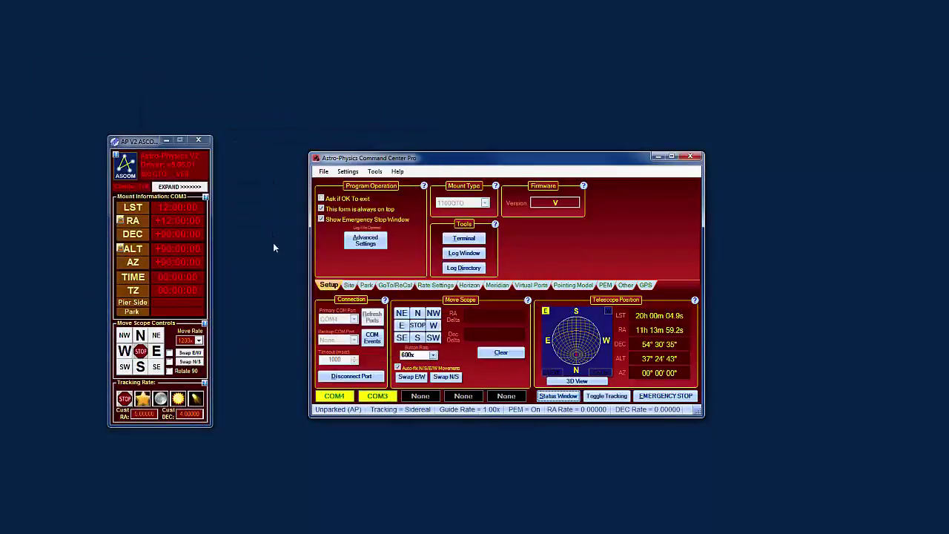
{"action": "left_click", "coordinate": [184, 186]}
{"action": "left_click_drag", "start_coordinate": [148, 141], "coordinate": [215, 134]}
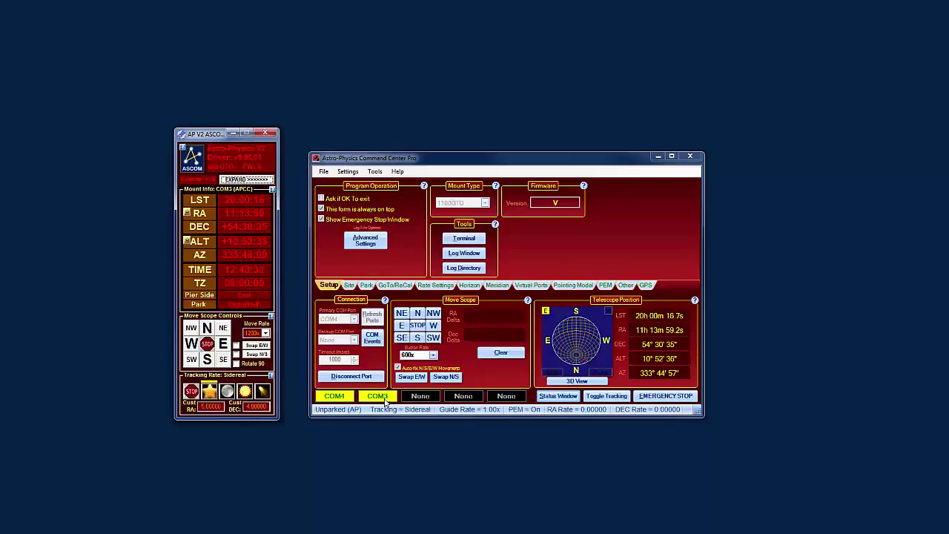
Launch Horizons from the Tools menu, then minimize Command Center and the ASCOM driver window
{"action": "left_click", "coordinate": [377, 172]}
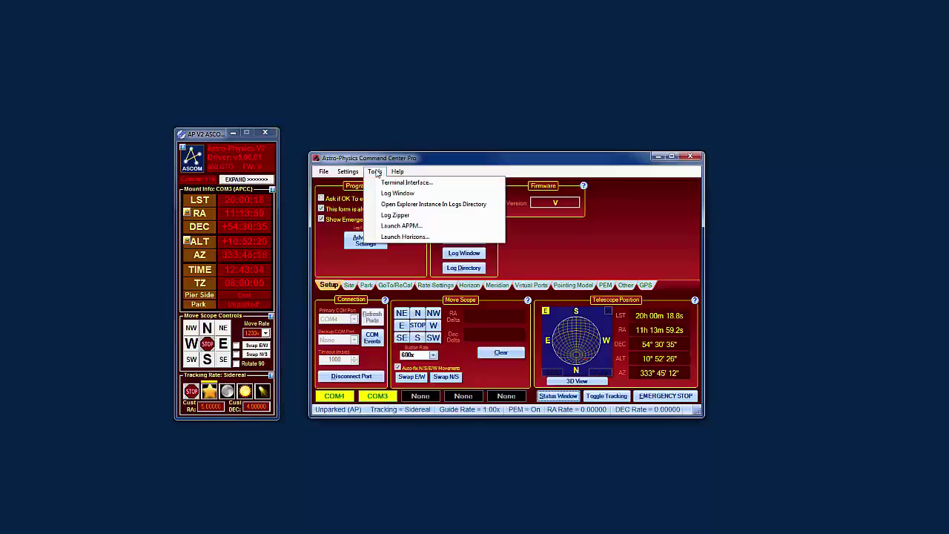
{"action": "left_click", "coordinate": [394, 237]}
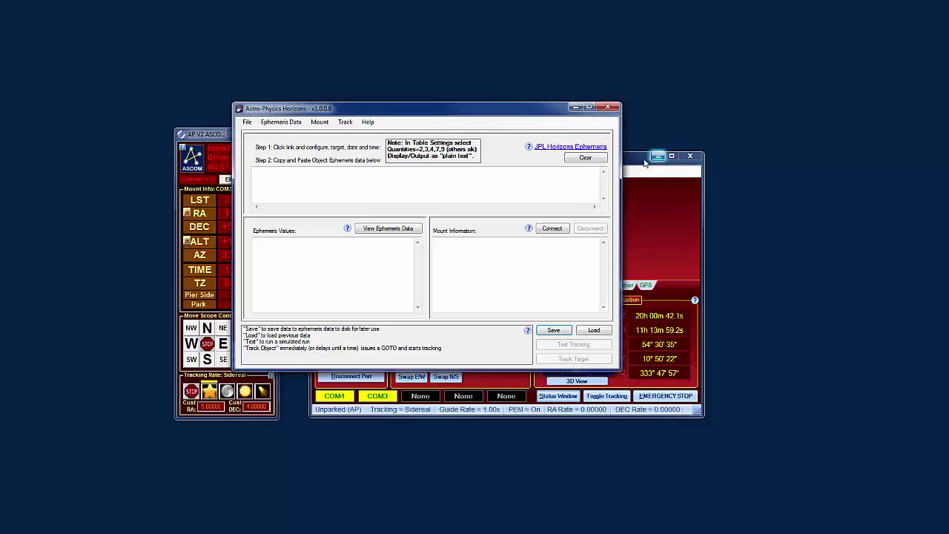
{"action": "left_click", "coordinate": [657, 161]}
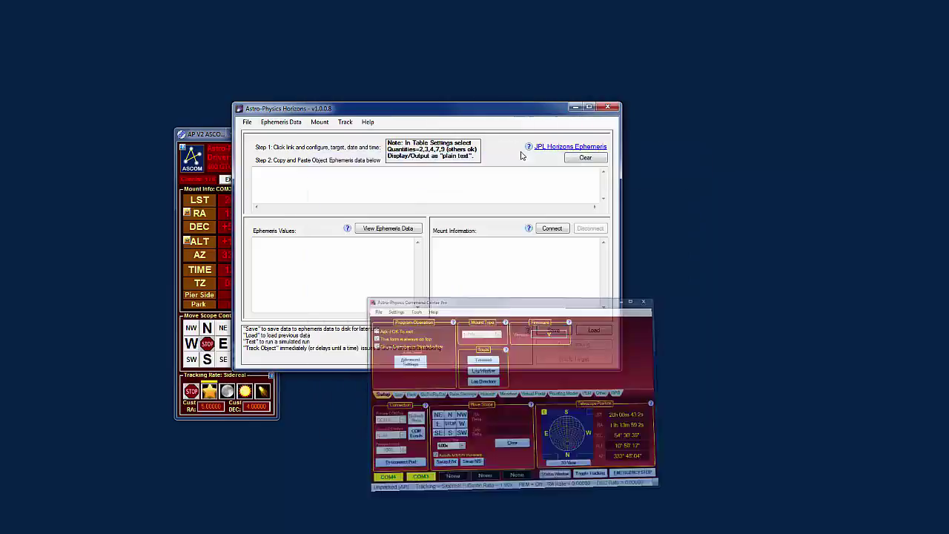
{"action": "left_click", "coordinate": [199, 135]}
{"action": "left_click", "coordinate": [232, 134]}
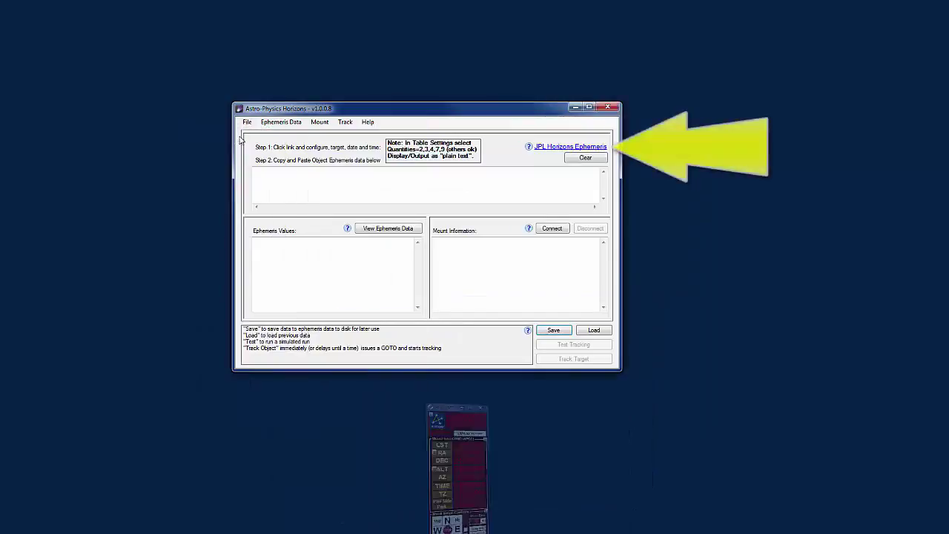
Open the JPL HORIZONS web page, minimize the helper, and confirm the observer ephemeris type
{"action": "left_click", "coordinate": [561, 149]}
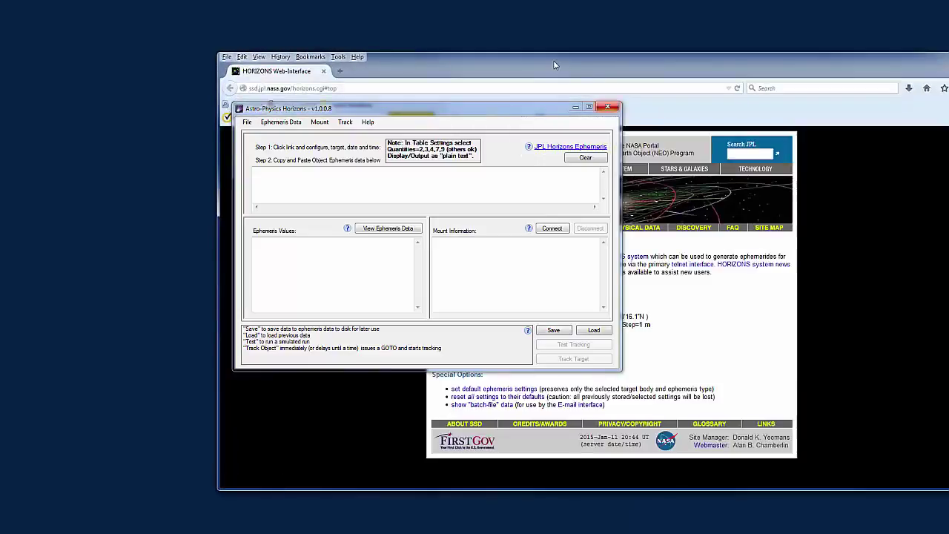
{"action": "left_click_drag", "start_coordinate": [554, 60], "coordinate": [417, 43]}
{"action": "left_click", "coordinate": [575, 108]}
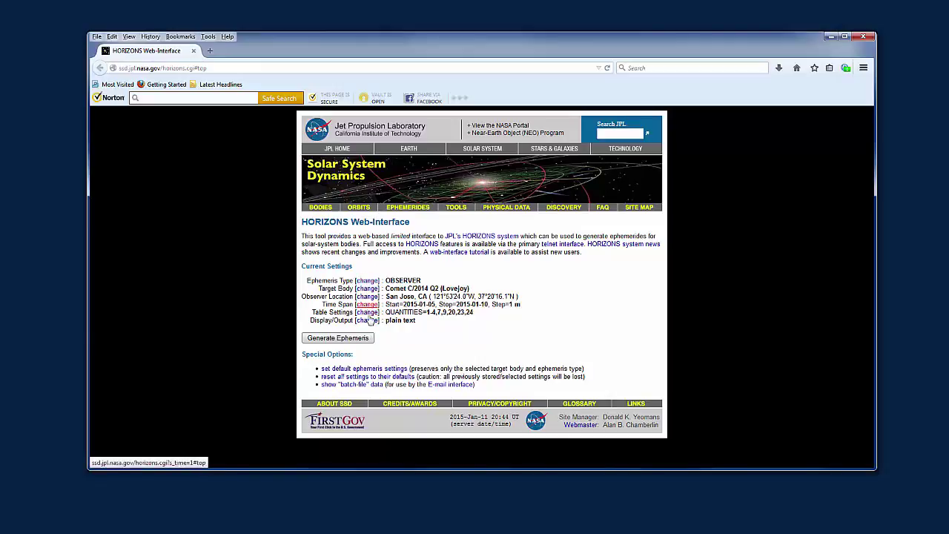
{"action": "left_click", "coordinate": [373, 295]}
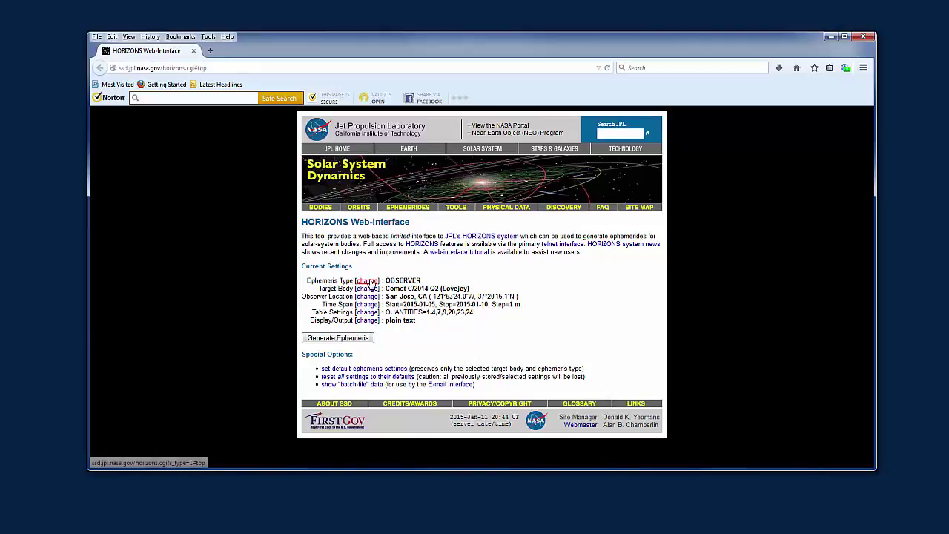
{"action": "left_click", "coordinate": [371, 281]}
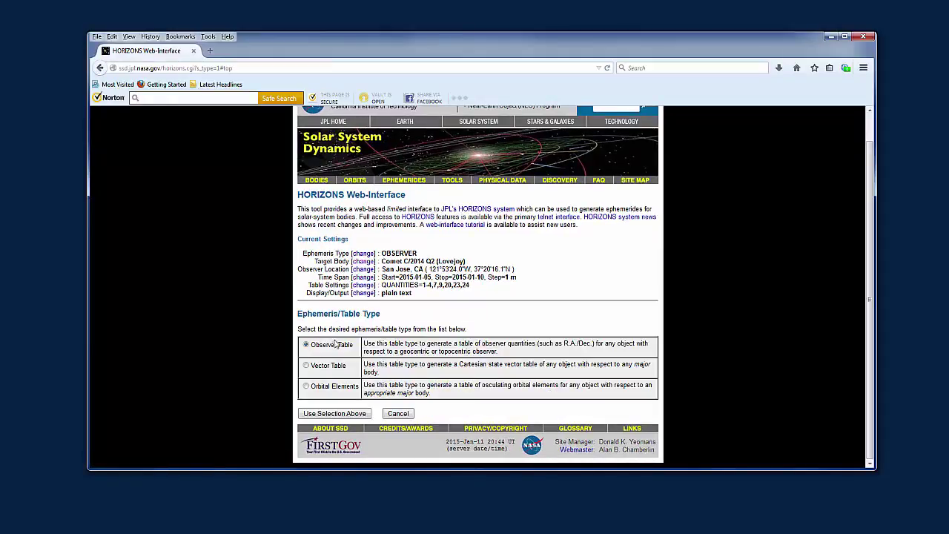
{"action": "left_click", "coordinate": [398, 413]}
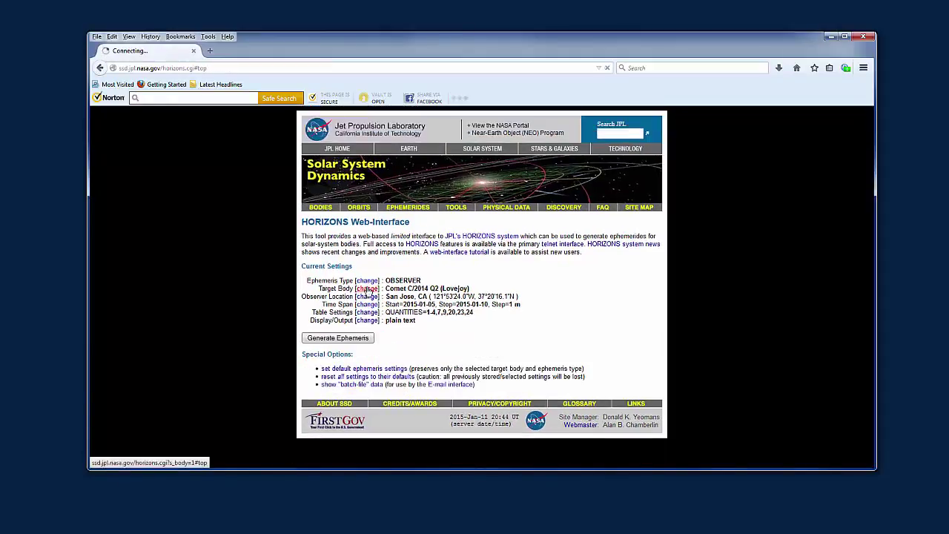
Set the target body to comet C/2014 Q2 (Lovejoy)
{"action": "left_click", "coordinate": [363, 289]}
{"action": "left_click", "coordinate": [346, 371]}
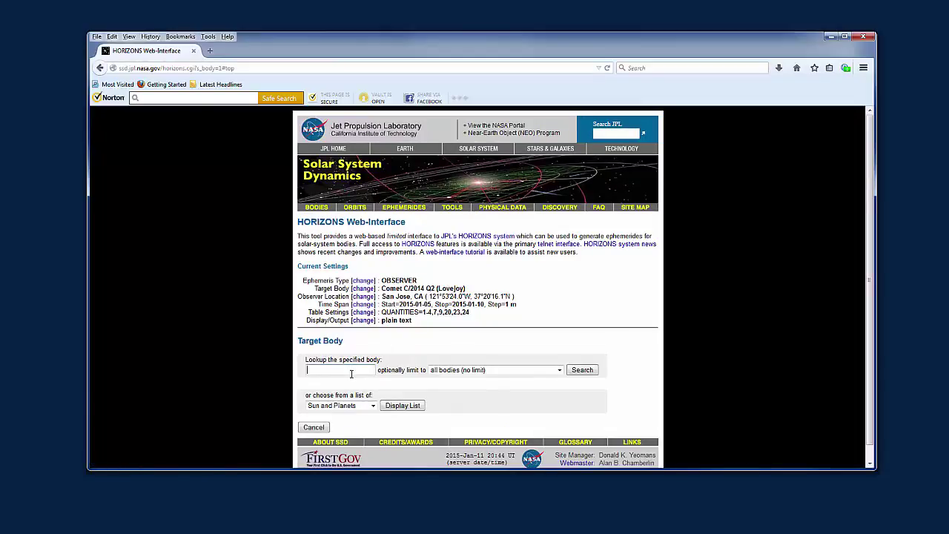
{"action": "type", "text": "C/2014"}
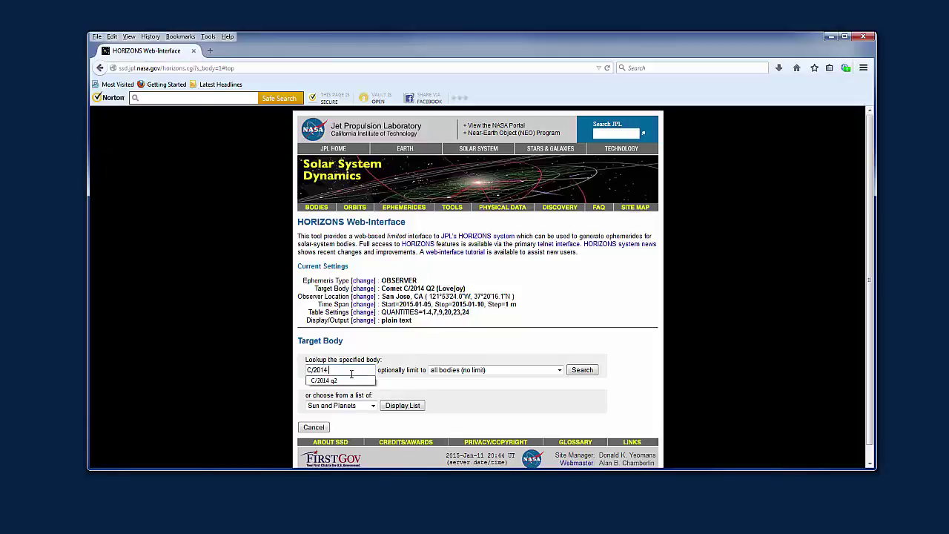
{"action": "type", "text": "Q2"}
{"action": "key", "text": "Return"}
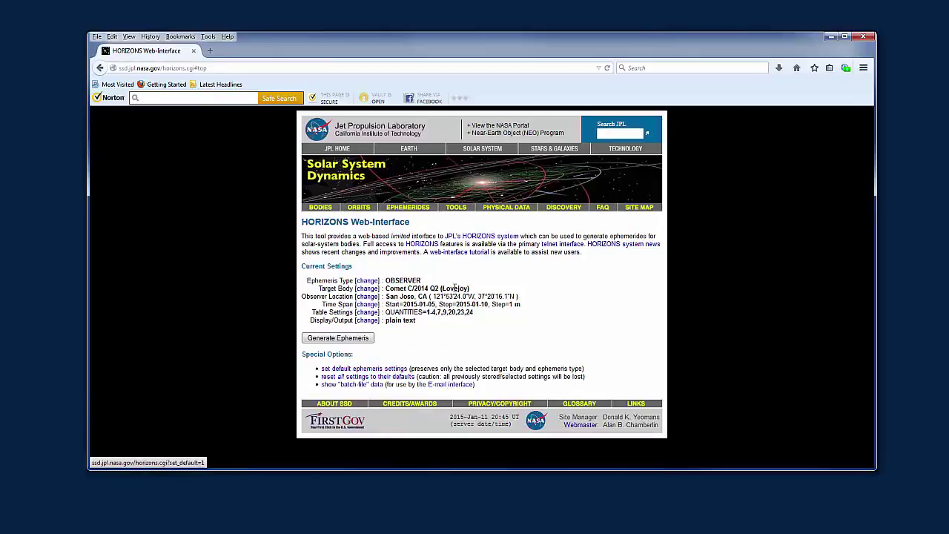
Look up the named location 'San Jose' and set it as the observer location, San Jose, CA
{"action": "left_click", "coordinate": [369, 297]}
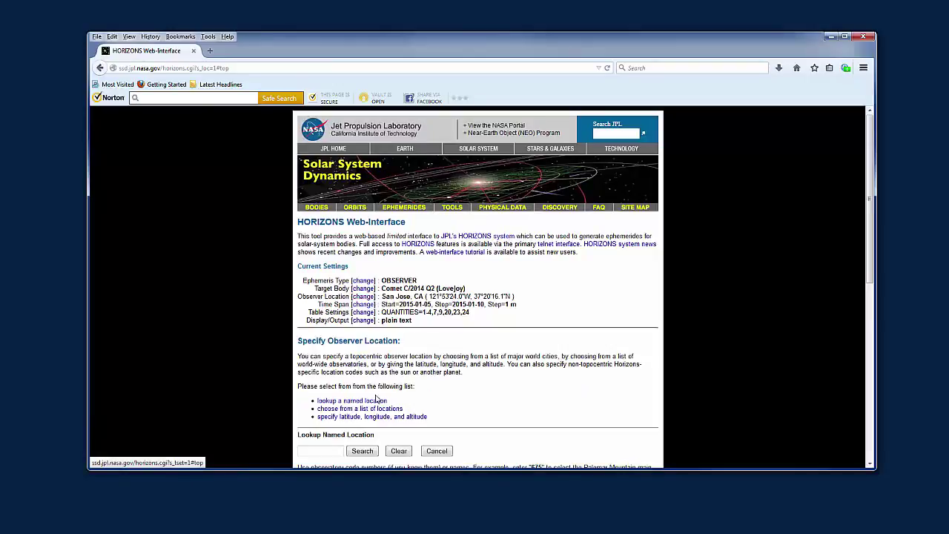
{"action": "scroll", "coordinate": [378, 399], "scroll_direction": "down", "scroll_amount": 3}
{"action": "scroll", "coordinate": [377, 398], "scroll_direction": "down", "scroll_amount": 3}
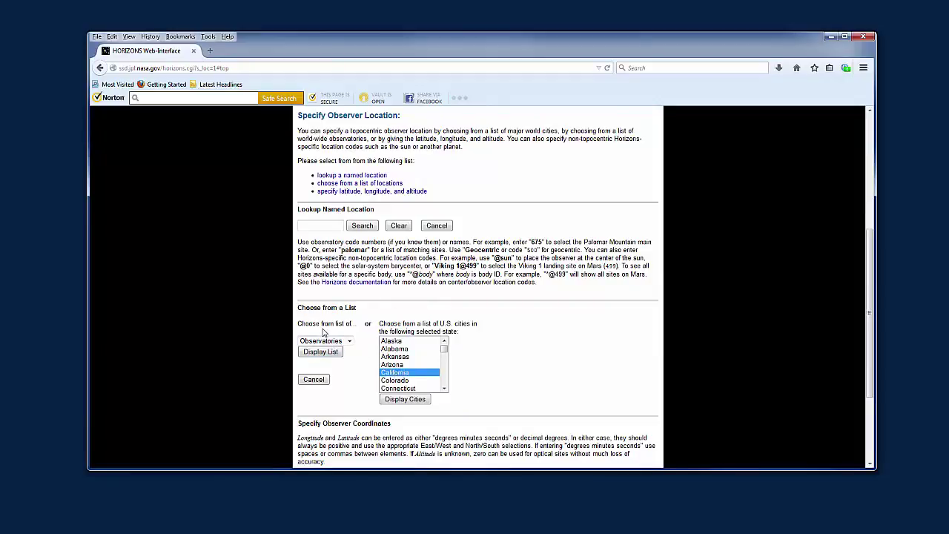
{"action": "left_click", "coordinate": [313, 225]}
{"action": "type", "text": "San"}
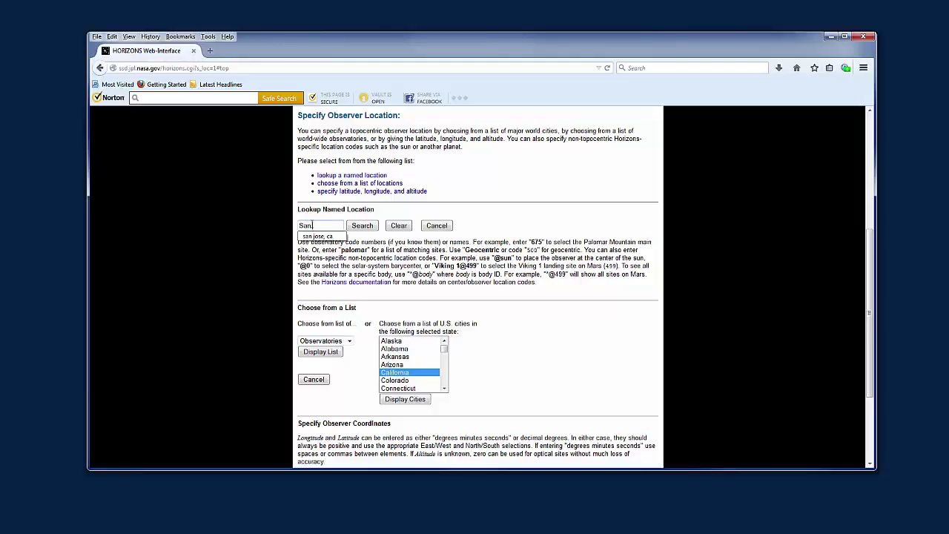
{"action": "type", "text": " Jose"}
{"action": "left_click", "coordinate": [317, 236]}
{"action": "left_click", "coordinate": [374, 228]}
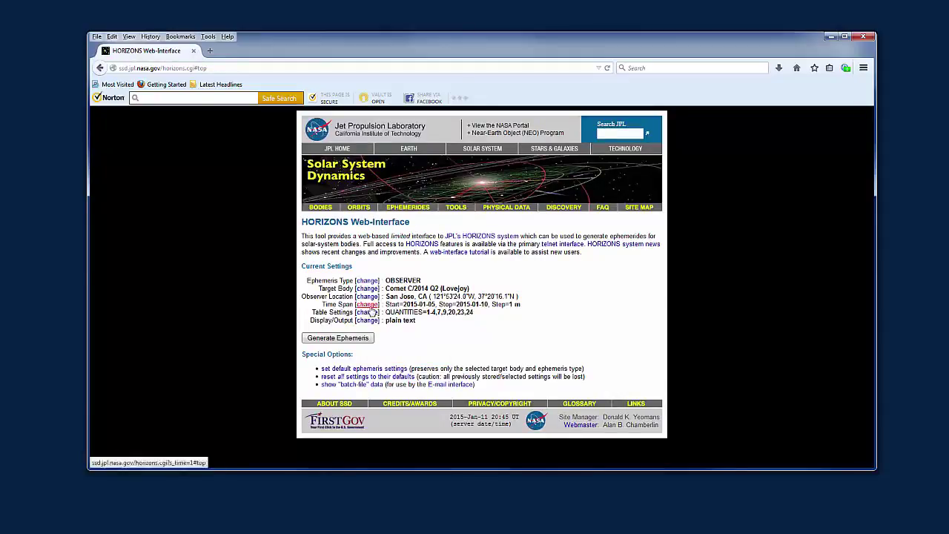
Set the time span to start 2015-01-10, stop 2015-01-15, with a 1-minute step
{"action": "left_click", "coordinate": [368, 305]}
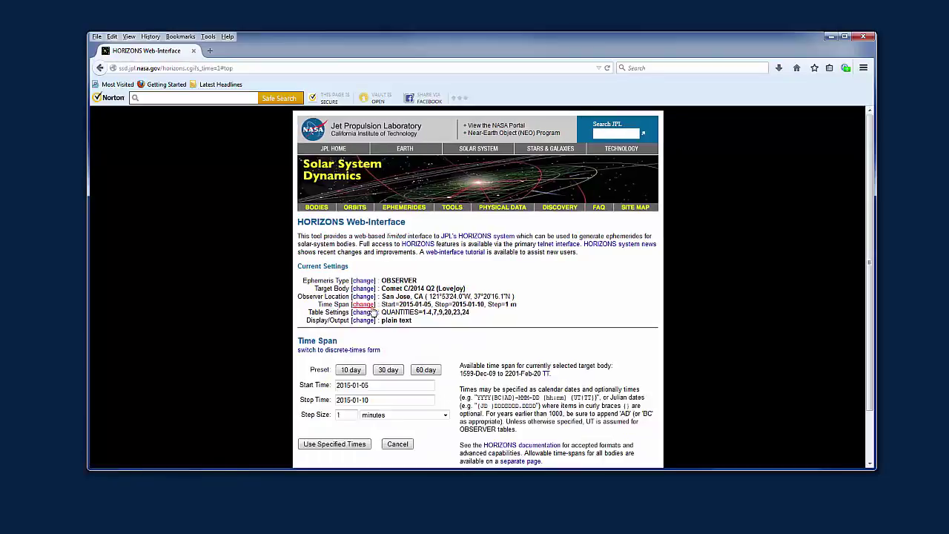
{"action": "left_click", "coordinate": [388, 390]}
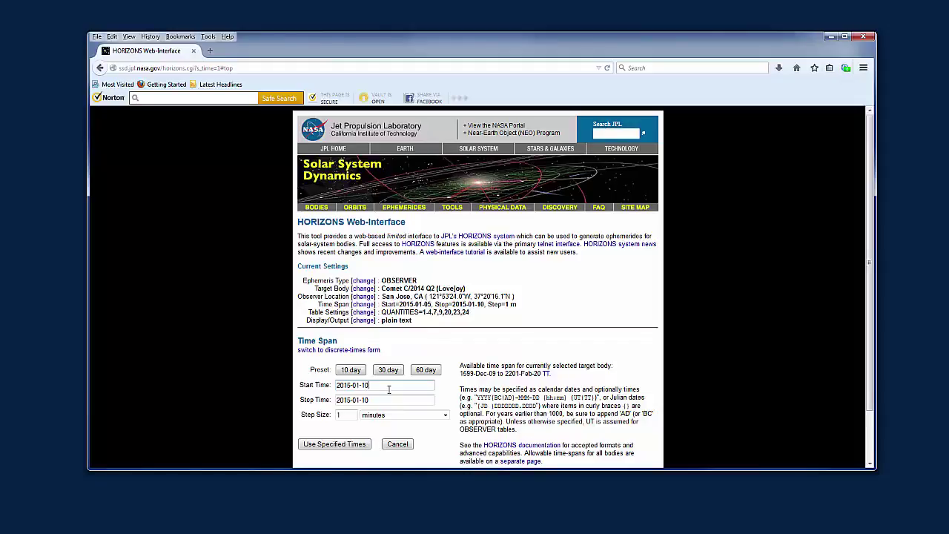
{"action": "left_click", "coordinate": [391, 399]}
{"action": "type", "text": "5"}
{"action": "left_click", "coordinate": [387, 418]}
{"action": "left_click", "coordinate": [382, 441]}
{"action": "left_click", "coordinate": [334, 444]}
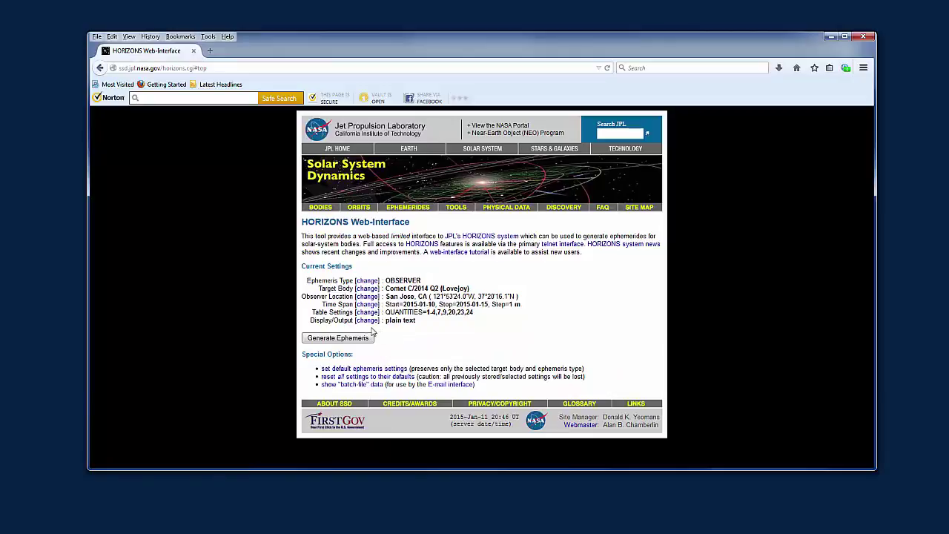
Check Astro-Physics Horizons' requirements, then add quantities 3 (Rates; RA & DEC) and 7 (sidereal time)
{"action": "left_click", "coordinate": [368, 312]}
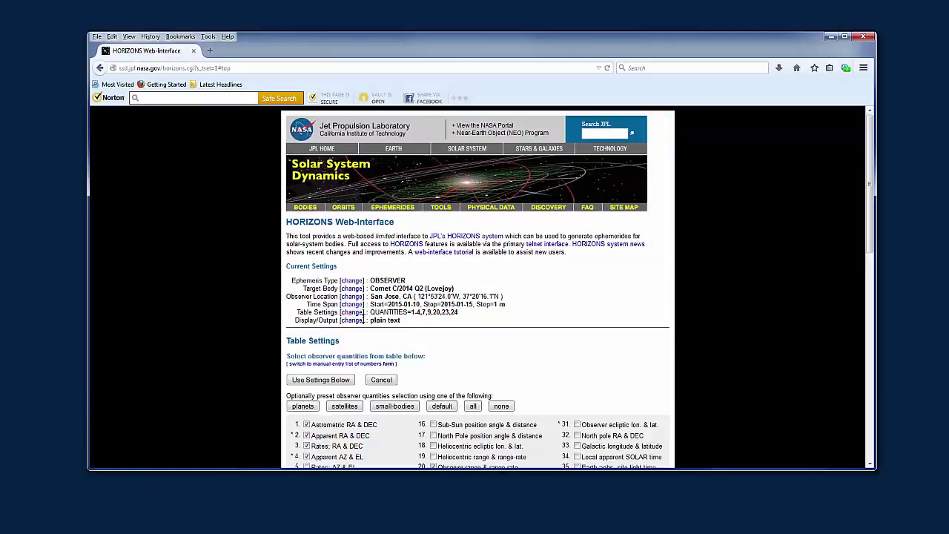
{"action": "scroll", "coordinate": [400, 354], "scroll_direction": "down", "scroll_amount": 3}
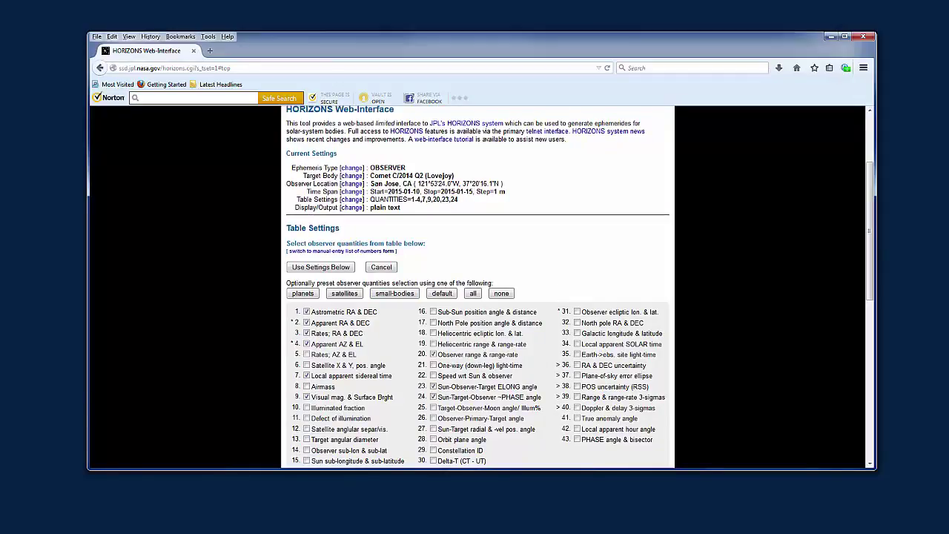
{"action": "key", "text": "alt+Tab"}
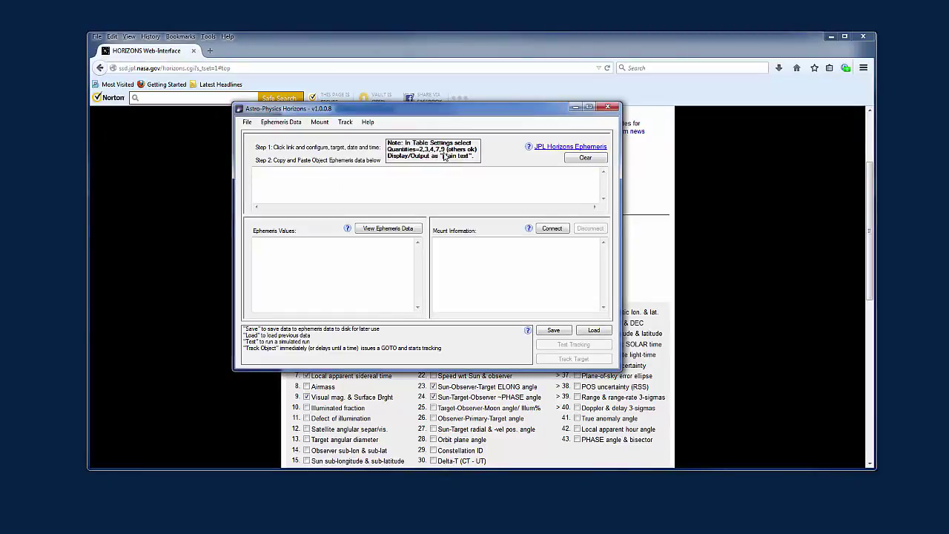
{"action": "left_click", "coordinate": [577, 108]}
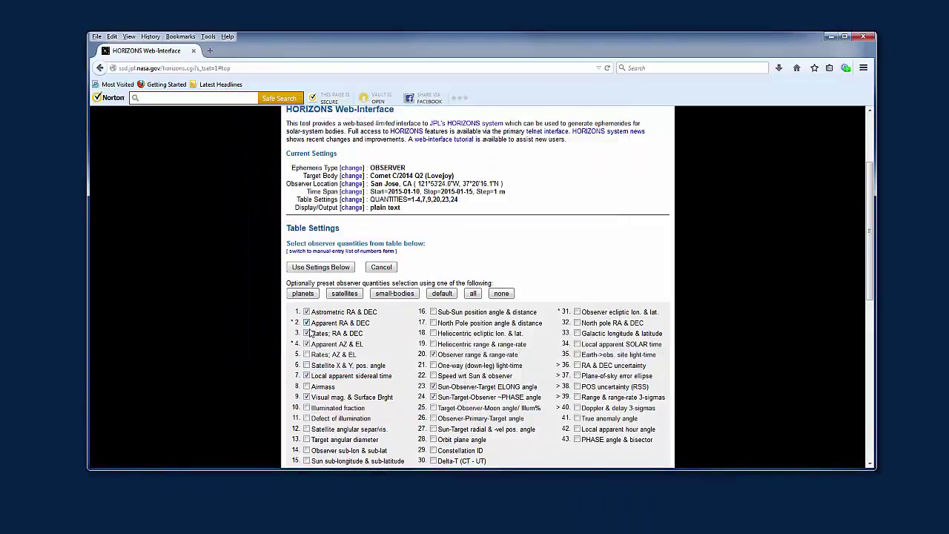
{"action": "left_click", "coordinate": [307, 333]}
{"action": "left_click", "coordinate": [306, 376]}
{"action": "left_click", "coordinate": [329, 269]}
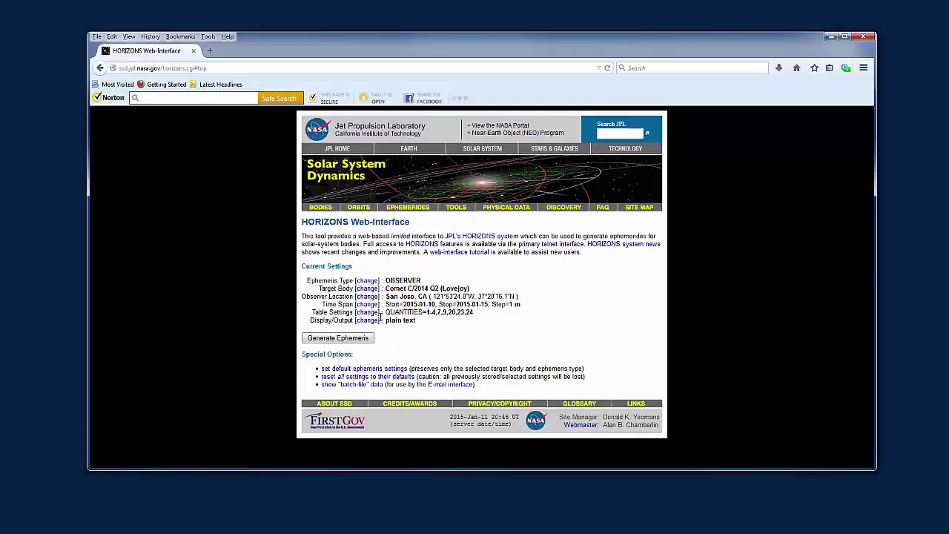
Keep plain-text Display/Output and generate the Lovejoy ephemeris
{"action": "left_click", "coordinate": [372, 322]}
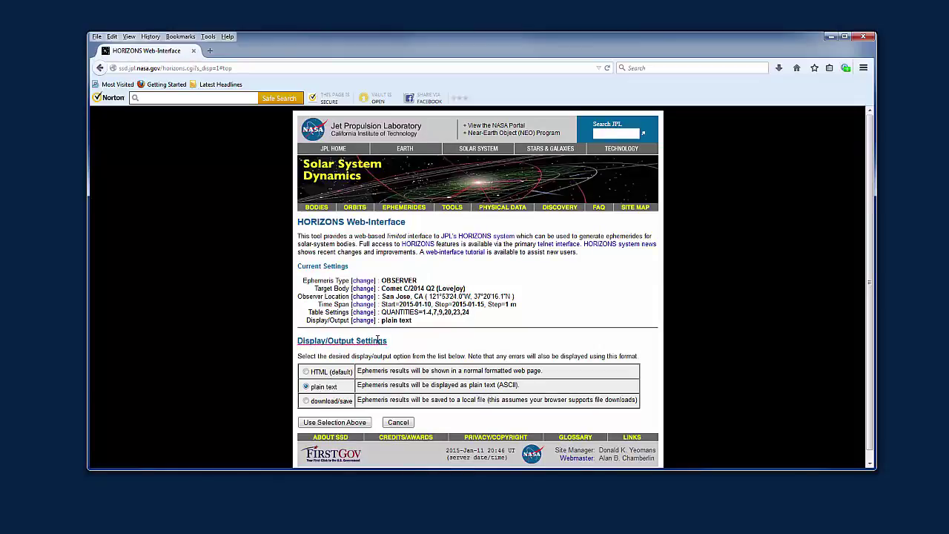
{"action": "left_click", "coordinate": [355, 423]}
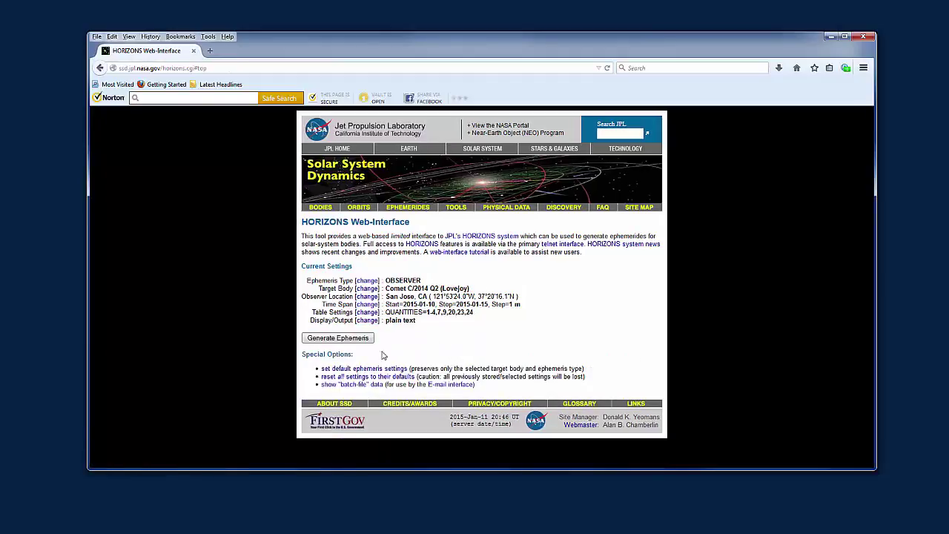
{"action": "left_click", "coordinate": [354, 339]}
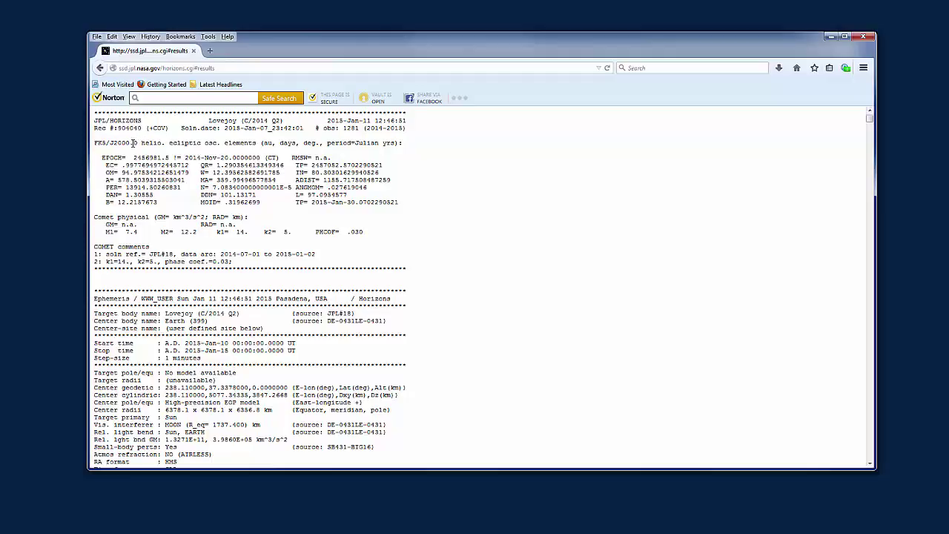
Select and copy all the ephemeris output, then switch to Astro-Physics Horizons
{"action": "key", "text": "ctrl+a"}
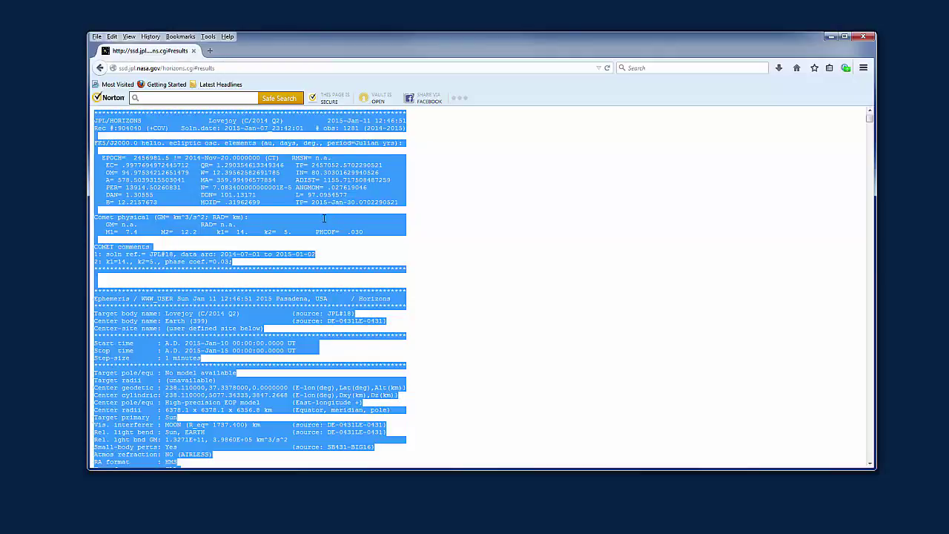
{"action": "key", "text": "alt+Tab"}
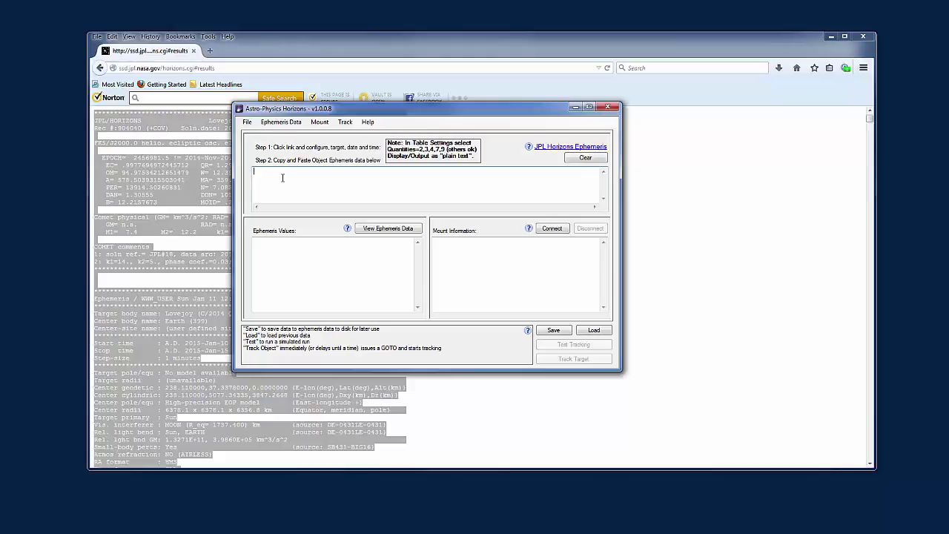
Paste the Lovejoy ephemeris into the Step 2 data box and connect to the mount
{"action": "key", "text": "ctrl+v"}
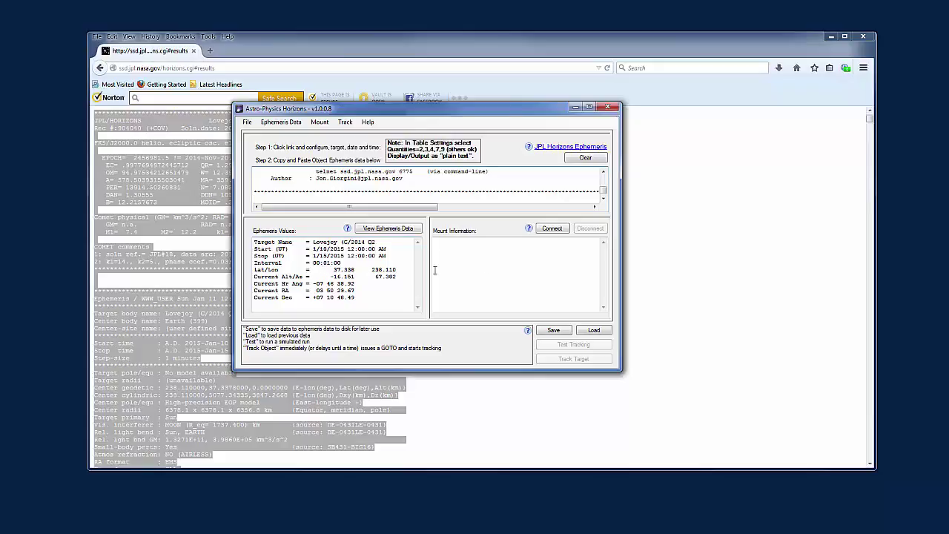
{"action": "left_click", "coordinate": [552, 229]}
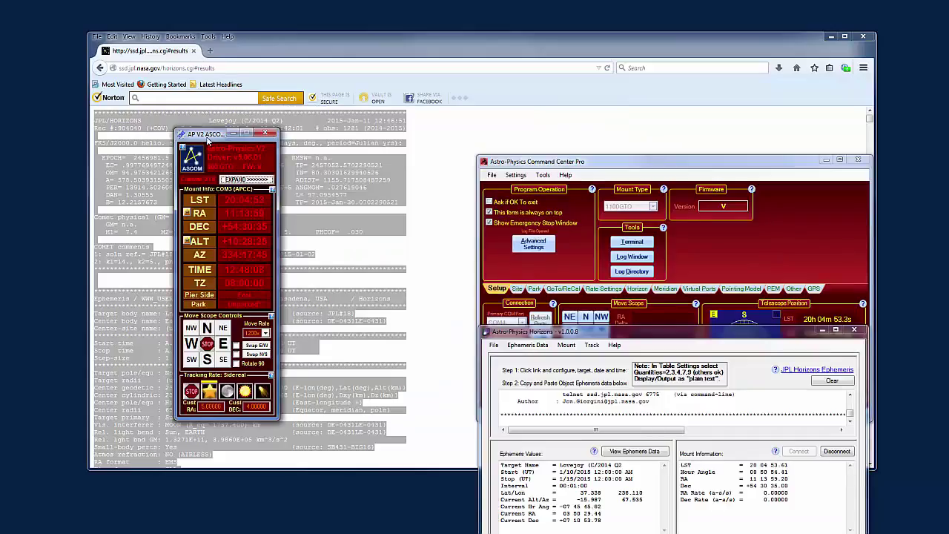
Move the ASCOM panel and Horizons window aside and open the Track object window
{"action": "left_click_drag", "start_coordinate": [211, 141], "coordinate": [119, 135]}
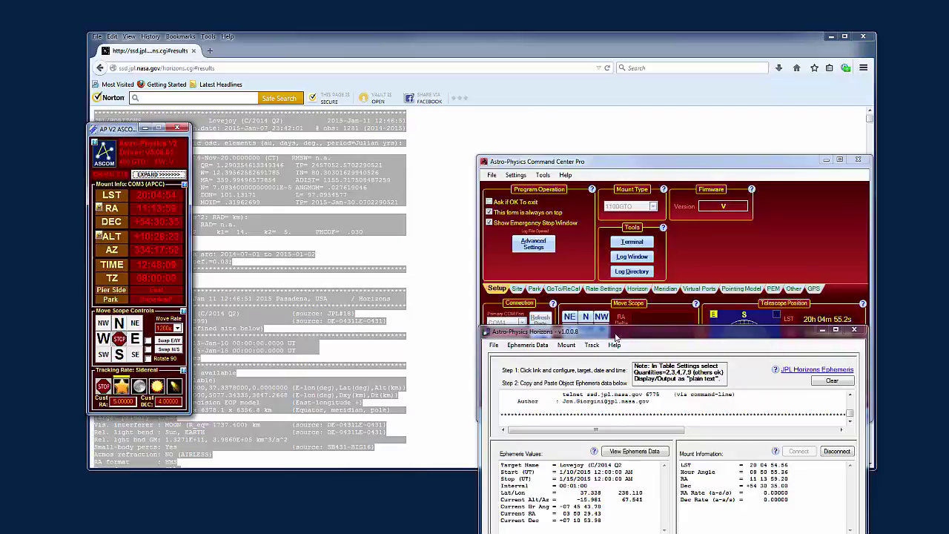
{"action": "left_click_drag", "start_coordinate": [619, 335], "coordinate": [351, 174]}
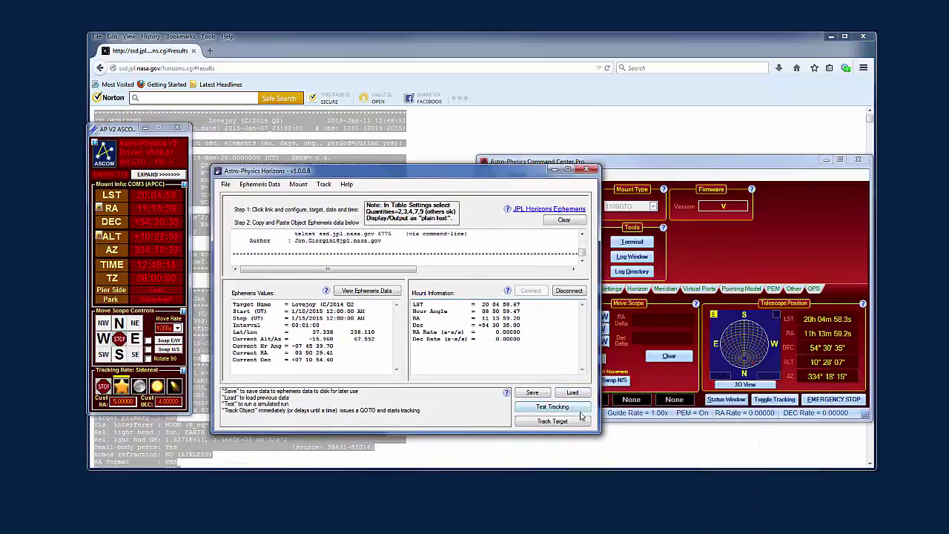
{"action": "left_click", "coordinate": [553, 421]}
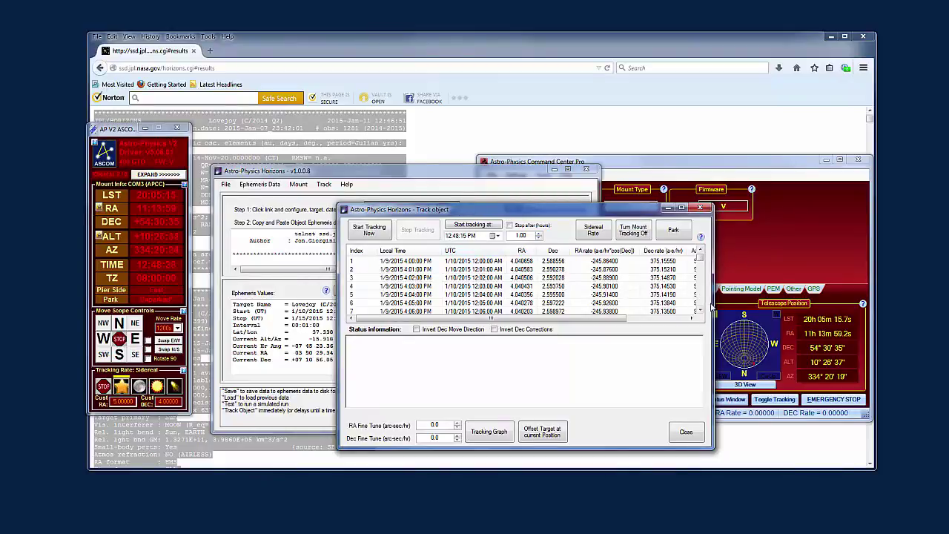
Widen the Track object window to reveal Azimuth, Altitude and Magnitude, try tracking, and dismiss the below-horizon error
{"action": "left_click_drag", "start_coordinate": [714, 307], "coordinate": [870, 254]}
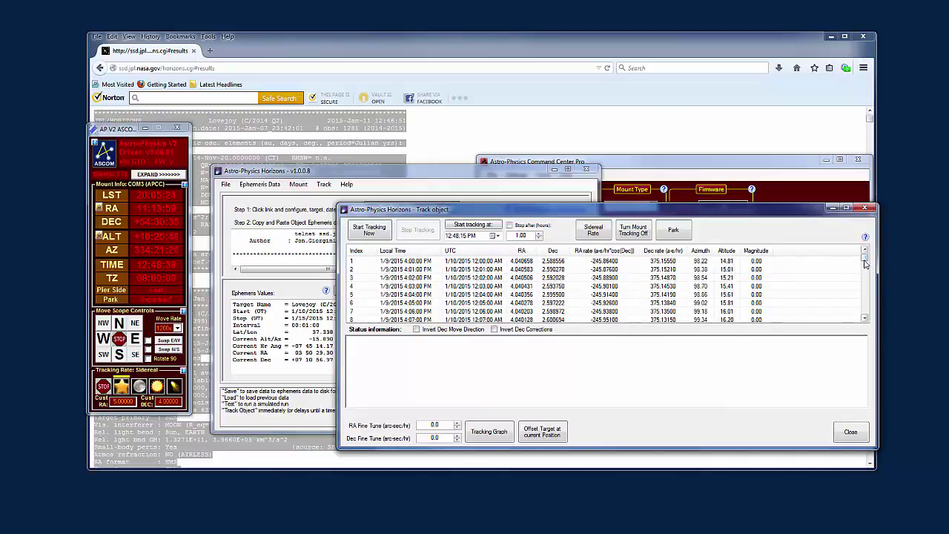
{"action": "left_click_drag", "start_coordinate": [865, 259], "coordinate": [865, 265]}
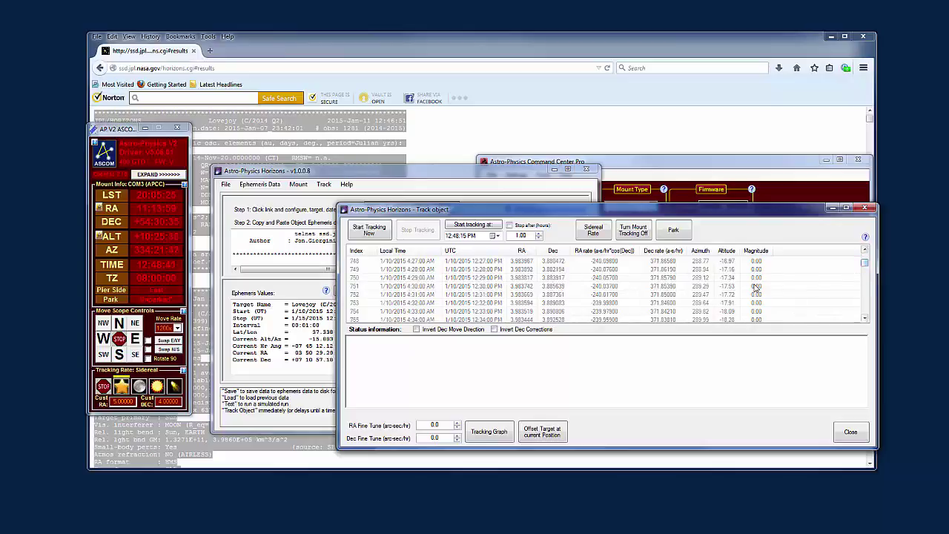
{"action": "left_click_drag", "start_coordinate": [868, 271], "coordinate": [868, 254]}
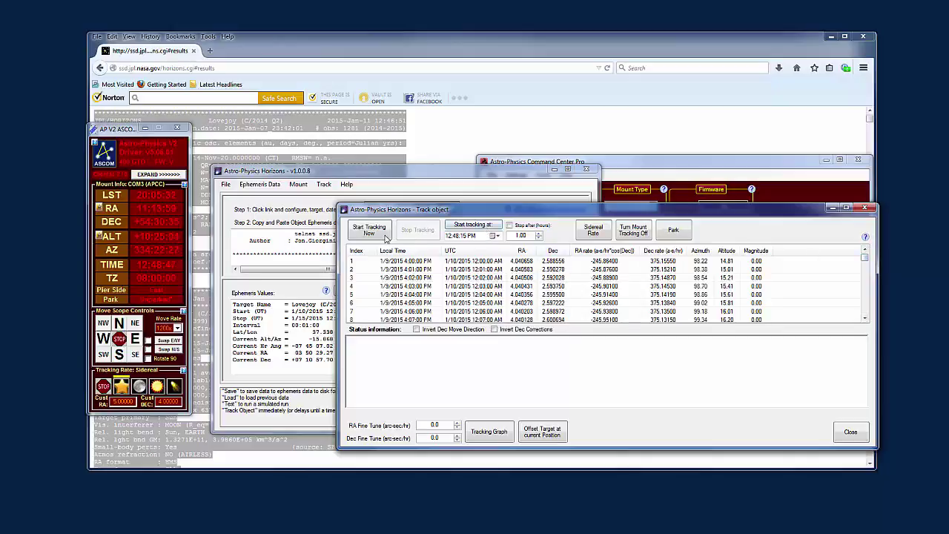
{"action": "left_click", "coordinate": [363, 231]}
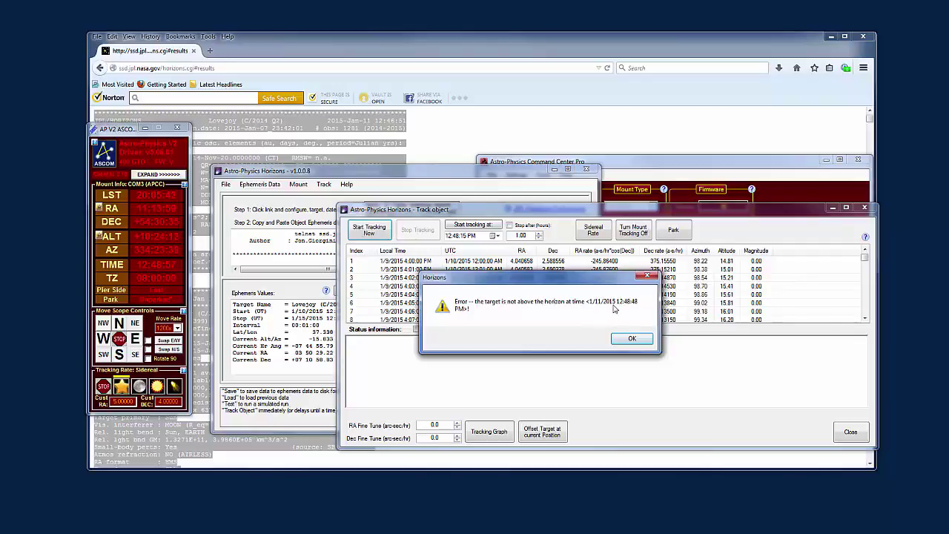
{"action": "left_click", "coordinate": [632, 339]}
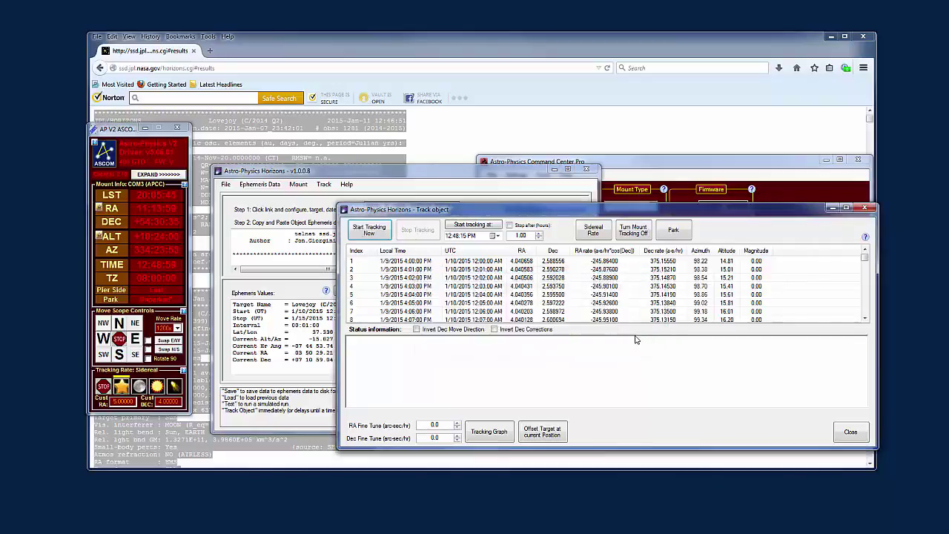